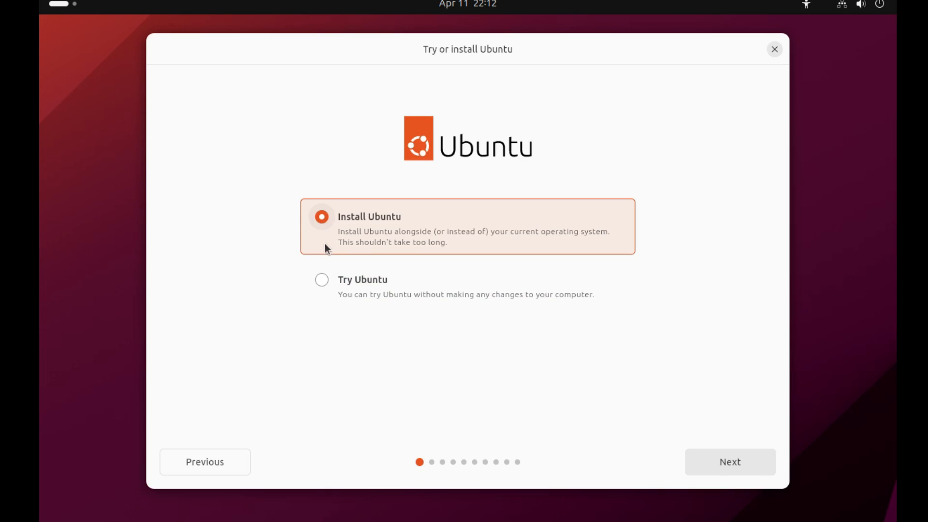
Choose the Install Ubuntu option rather than Try Ubuntu and continue to the keyboard layout.
click(329, 280)
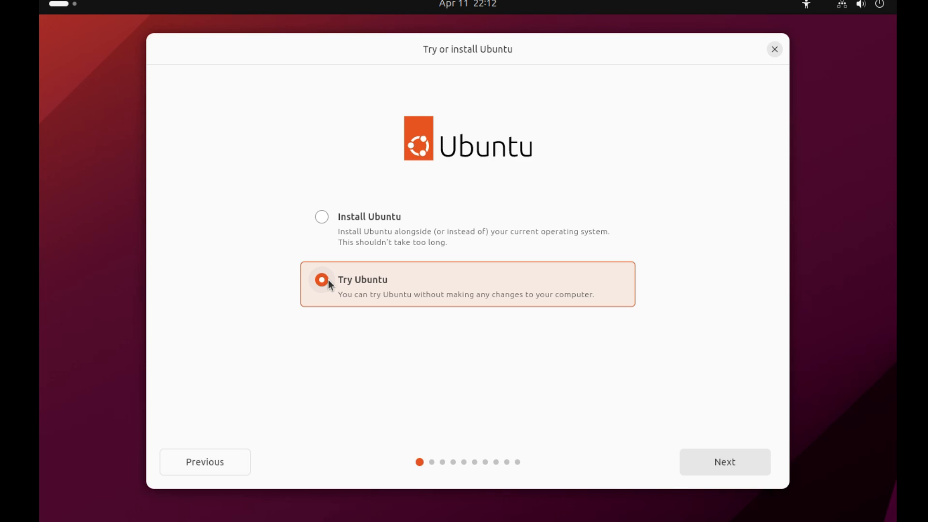
click(346, 222)
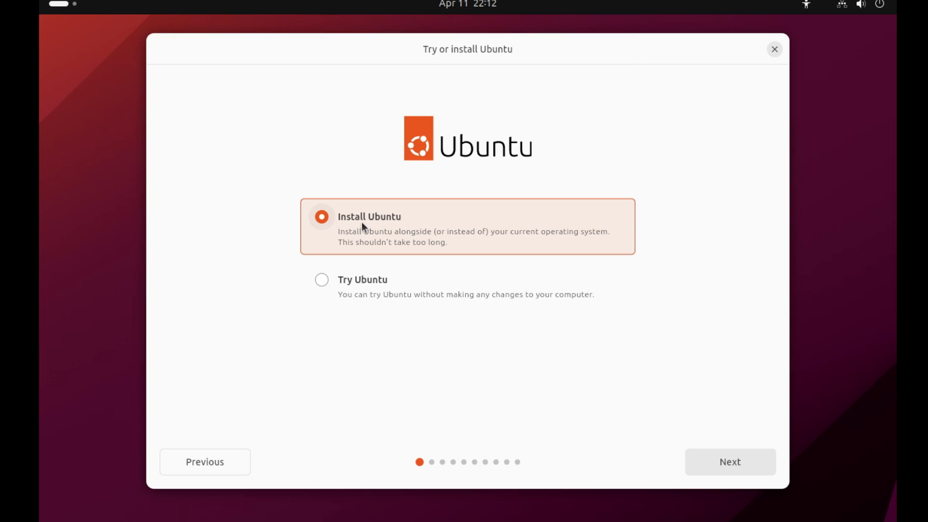
click(732, 462)
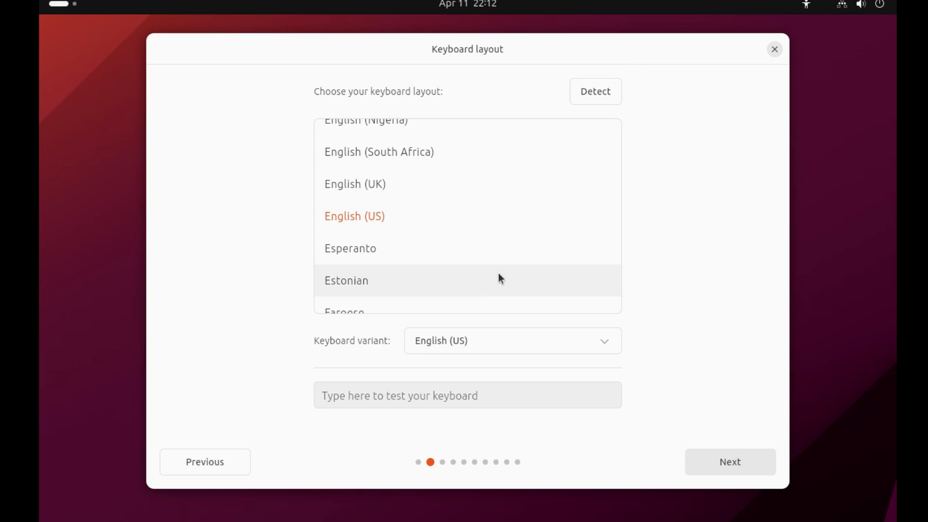
Select the English (US) keyboard layout and proceed without connecting to the internet.
click(366, 224)
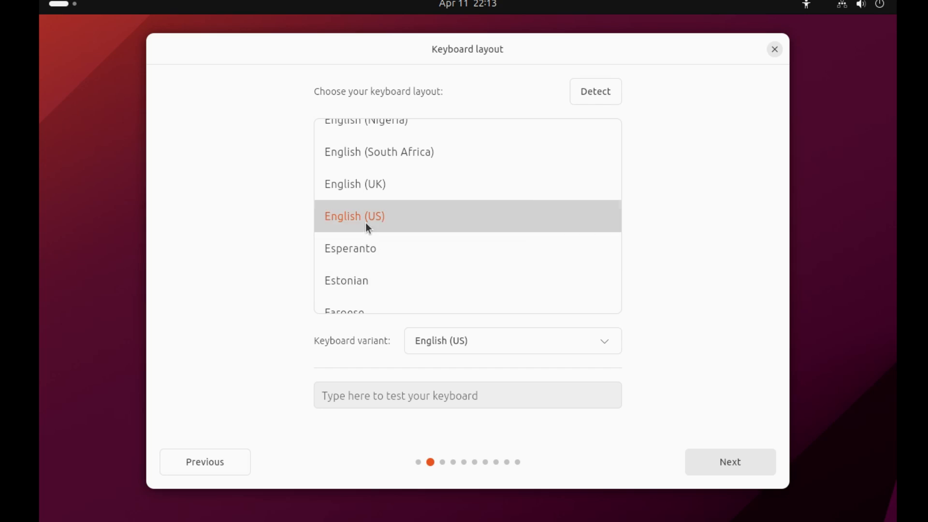
click(746, 466)
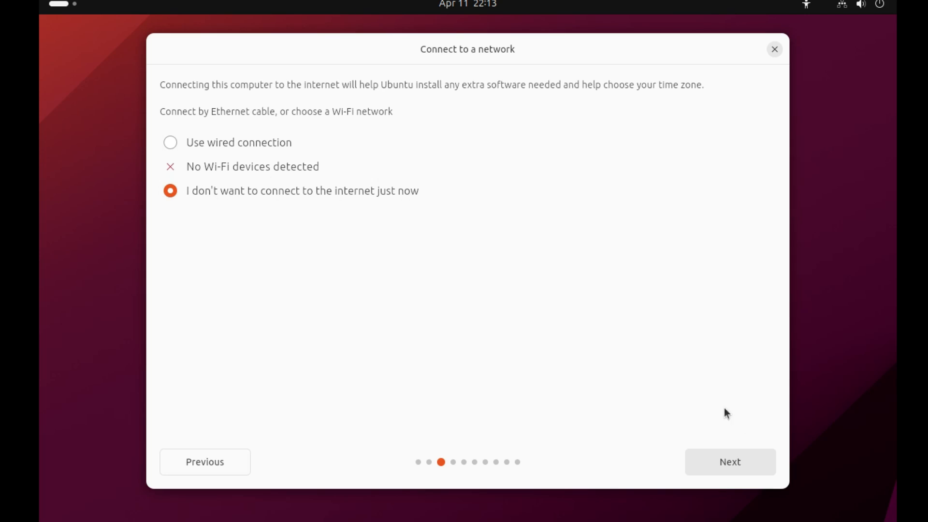
click(727, 462)
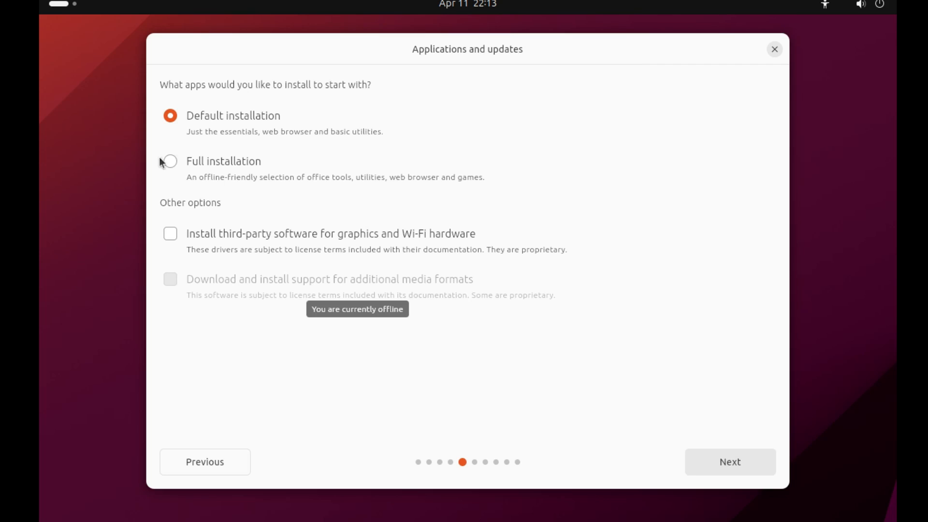
click(204, 165)
click(213, 116)
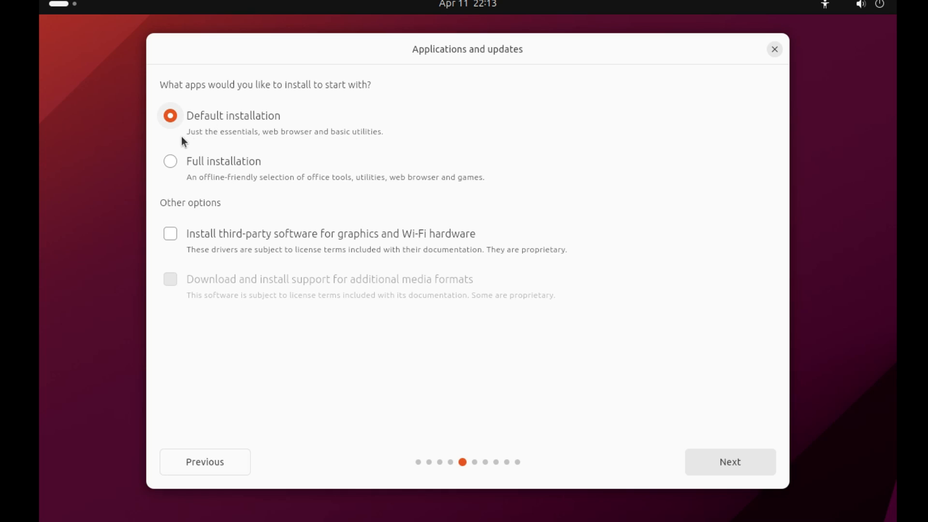
click(207, 235)
click(254, 233)
mouse_move(372, 283)
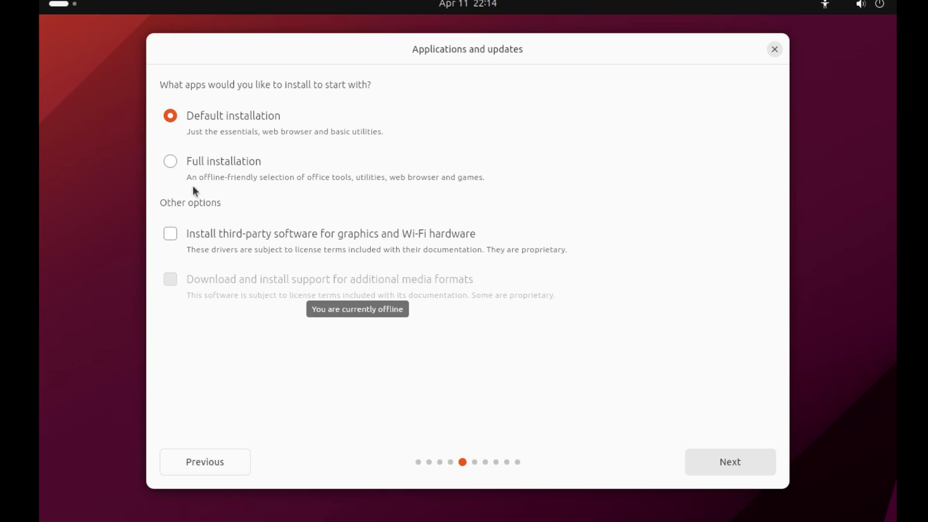
Select the Full installation app set and continue to the type of installation.
click(194, 167)
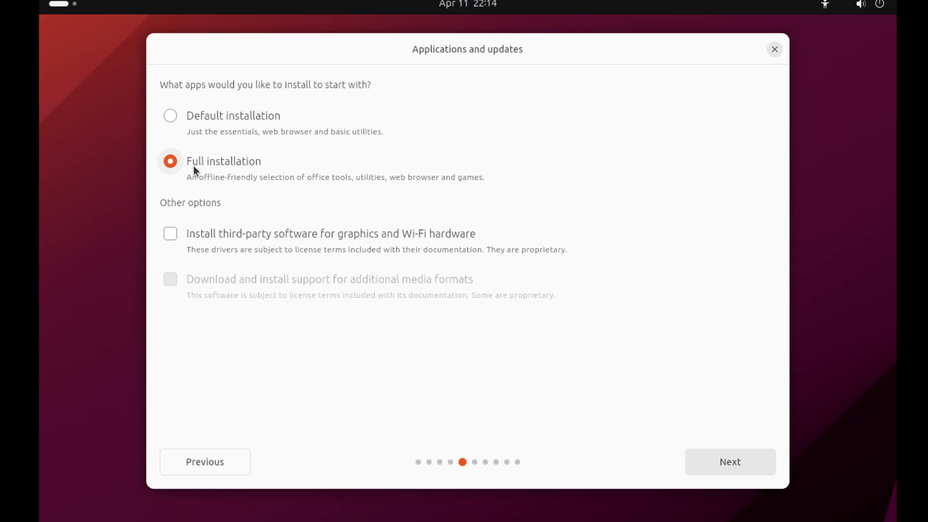
click(742, 467)
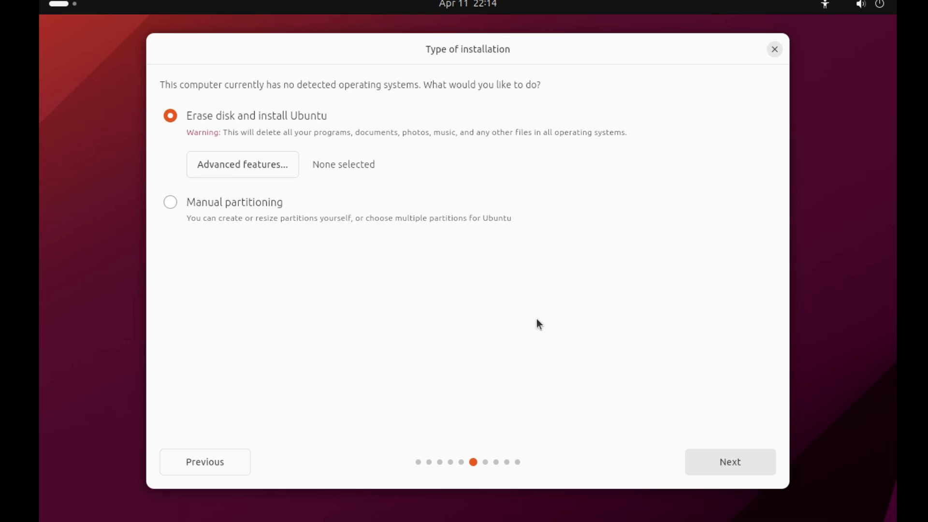
Choose to erase the disk and install Ubuntu, and confirm the partition changes to start the installation.
click(242, 212)
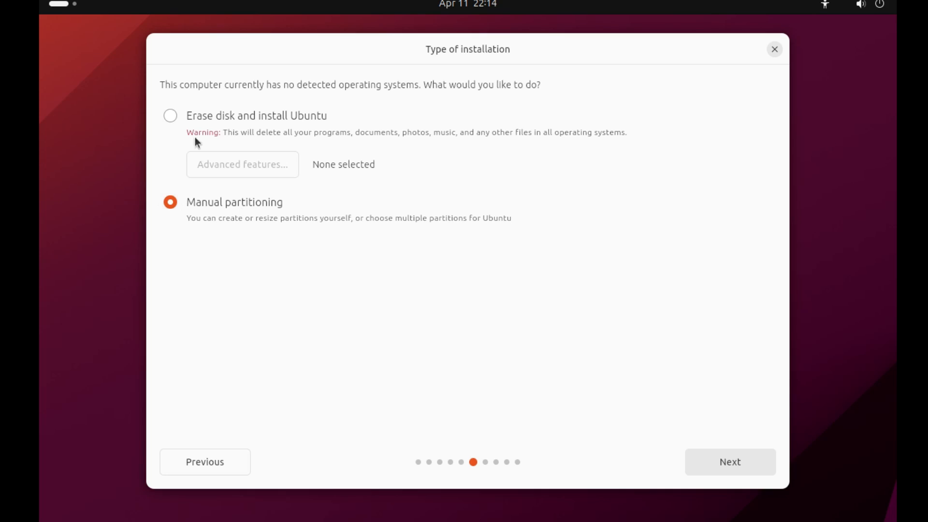
click(198, 121)
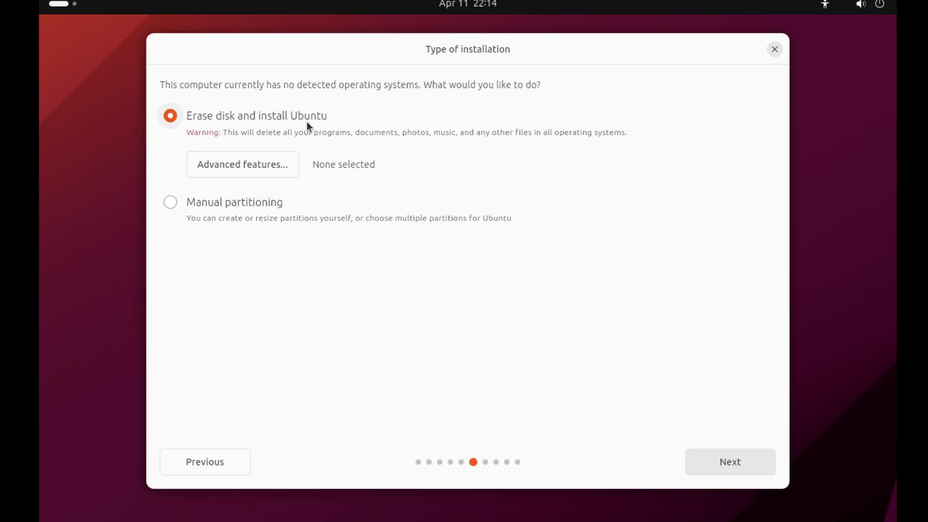
click(754, 472)
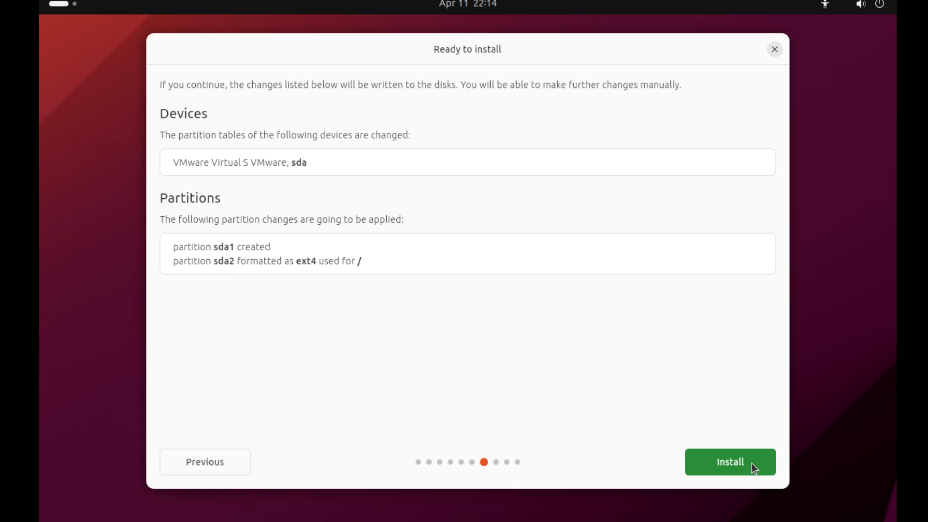
click(752, 463)
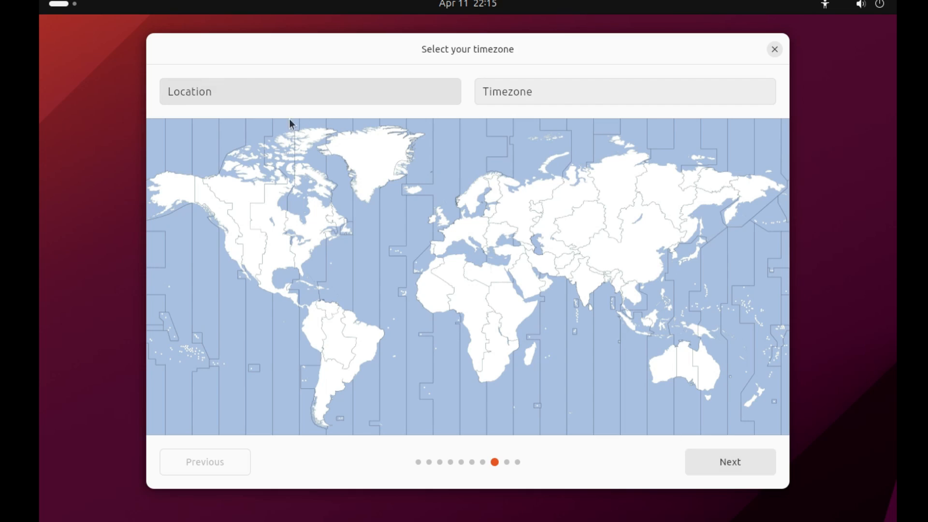
click(242, 199)
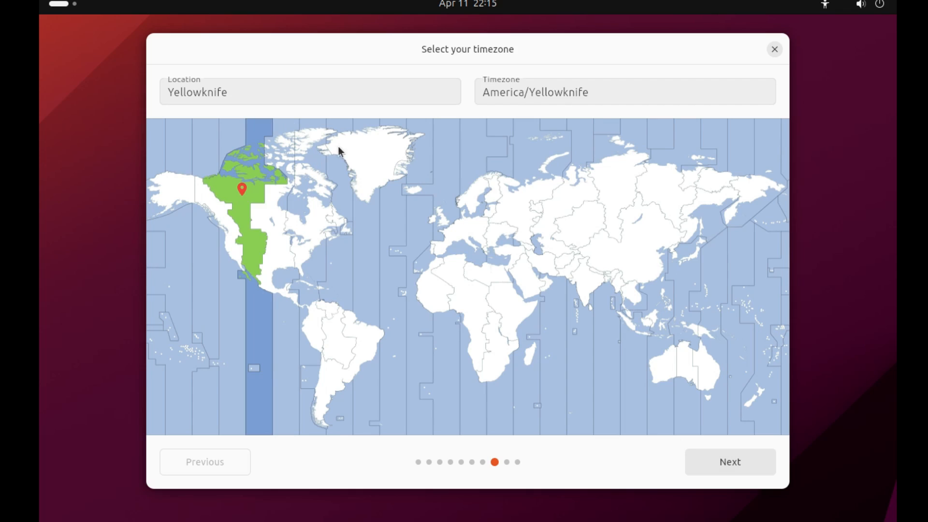
click(355, 146)
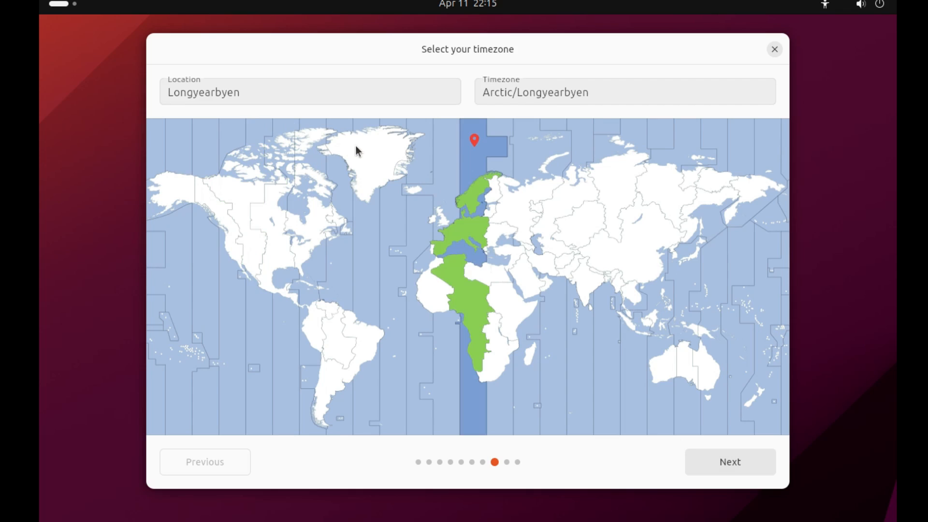
click(259, 217)
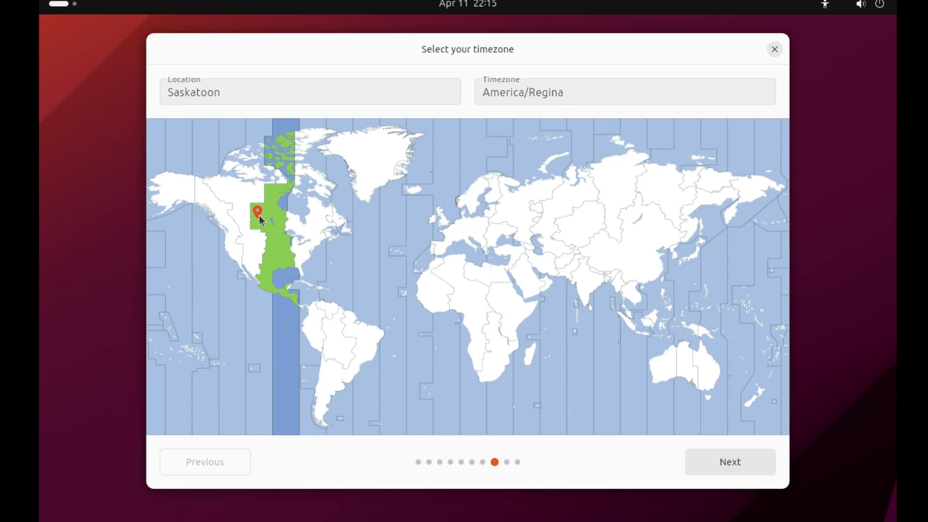
click(231, 196)
click(182, 193)
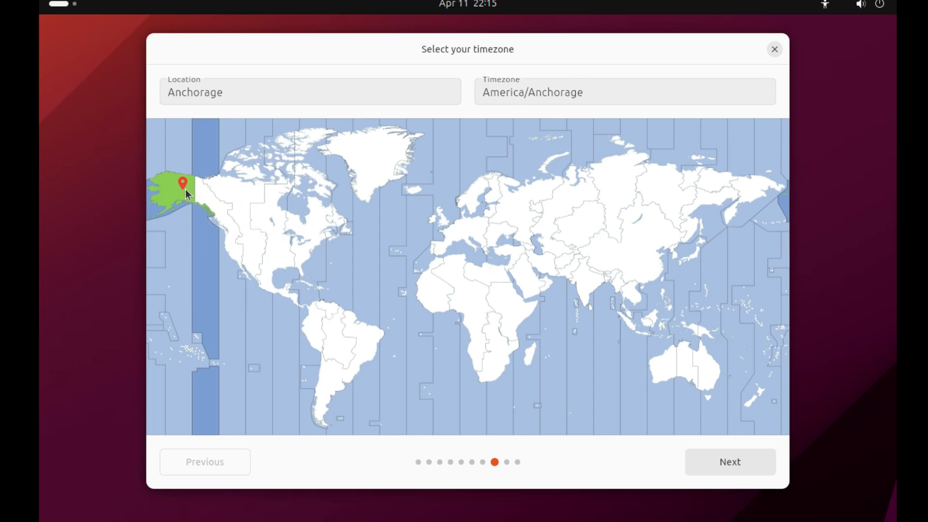
Set the location to Yellowknife with the America/Yellowknife timezone and continue to the account setup.
click(252, 173)
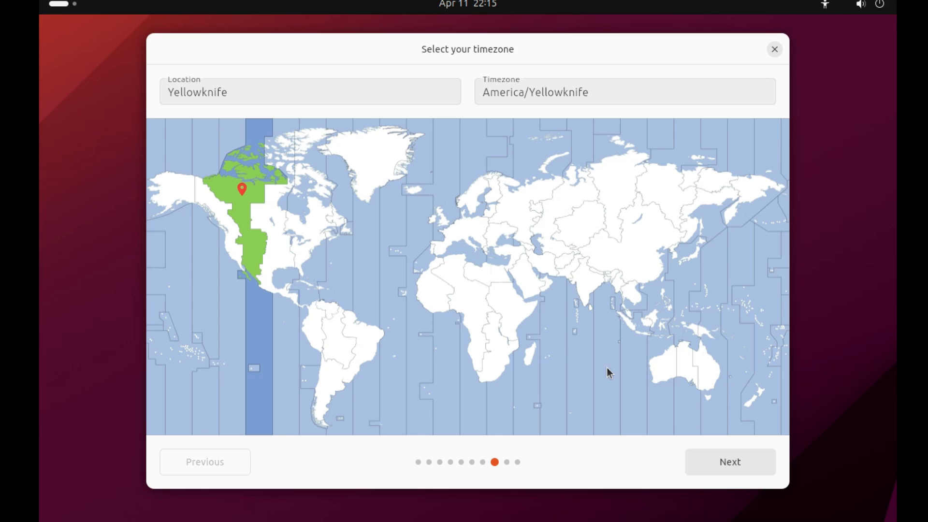
click(752, 466)
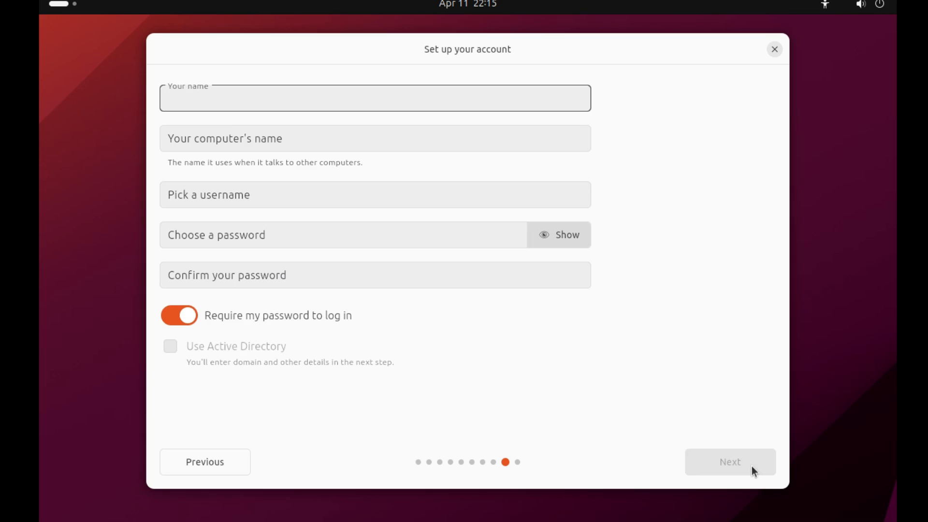
Enter the account holder's name in the account setup form.
text(mosle)
key(BackSpace)
text(lehi)
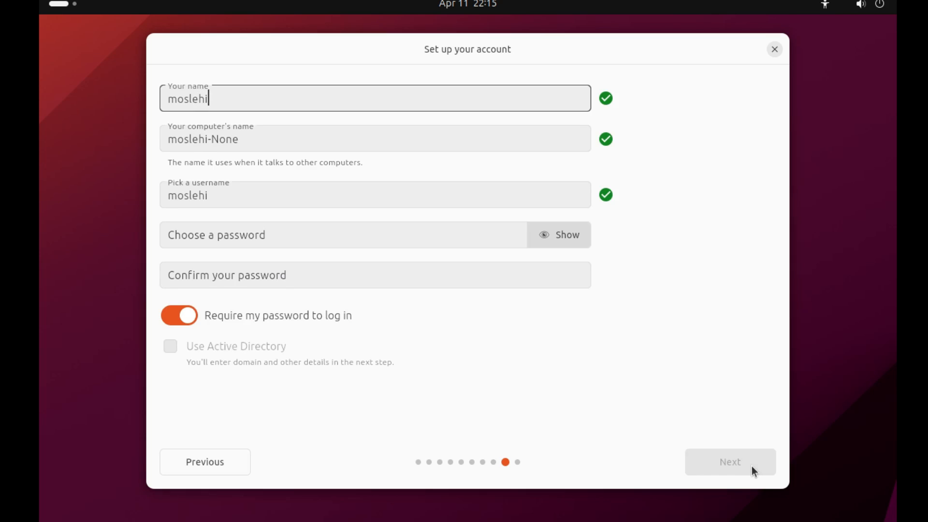
text(school)
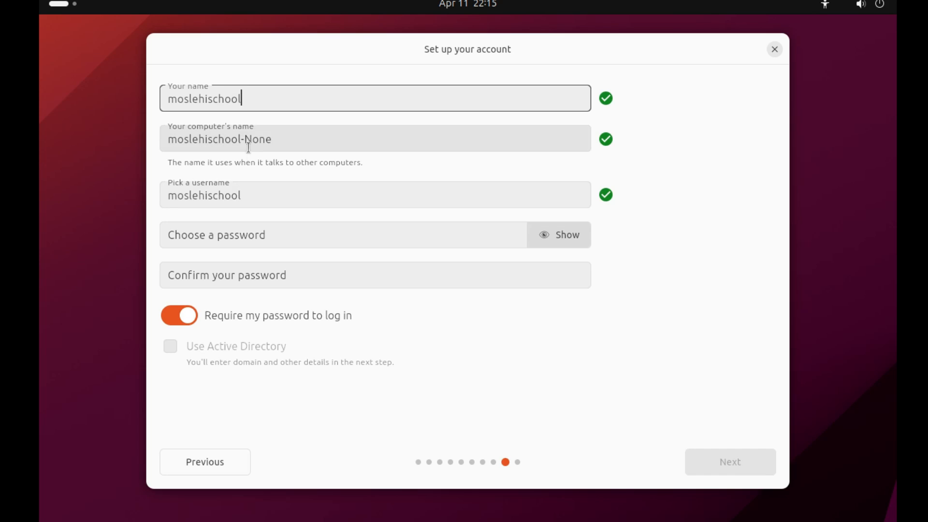
Replace the suffix after the hyphen in the computer's name with PC.
drag(249, 139, 277, 139)
click(281, 141)
key(BackSpace)
key(BackSpace)
key(BackSpace)
key(BackSpace)
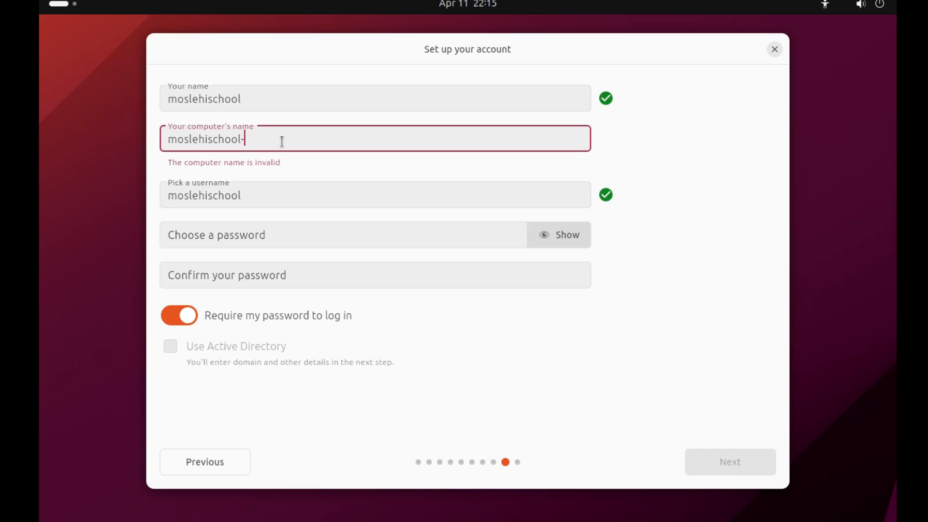
text(PC)
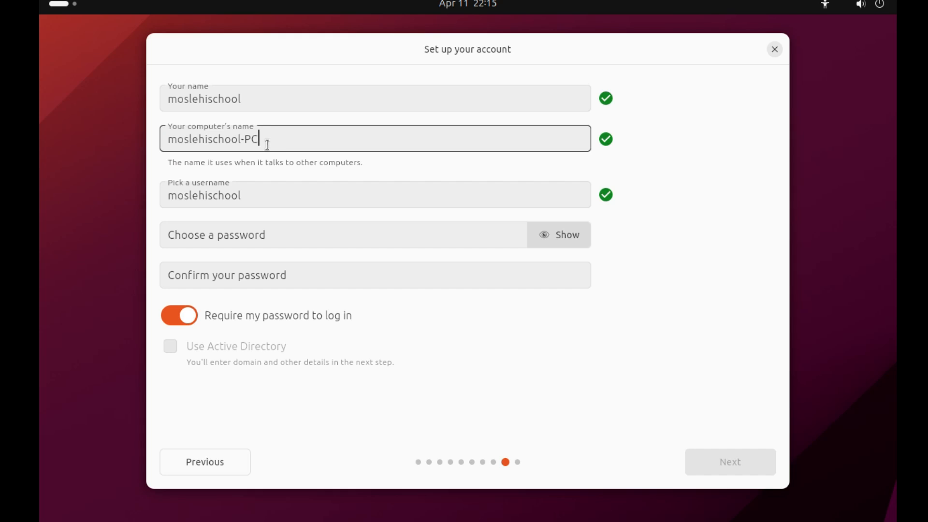
Remove the name prefix and hyphen from the computer's name and make it PC1.
drag(242, 142, 112, 138)
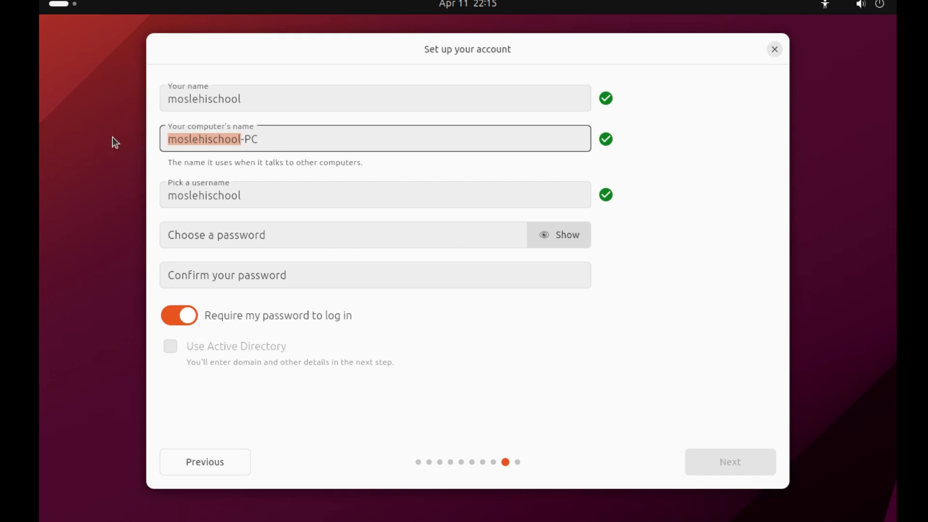
key(Delete)
key(Delete)
key(Delete)
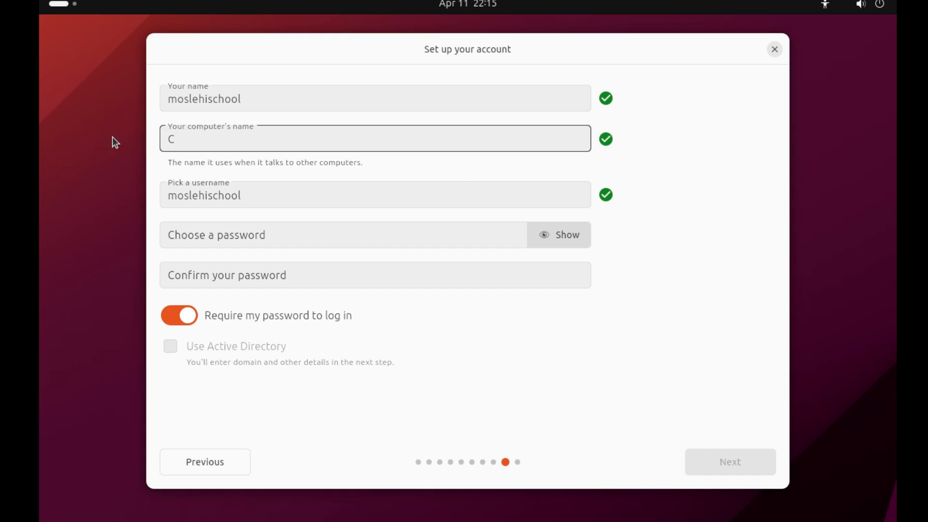
text(P)
key(End)
text(1)
Enter the account password, confirm it in the second password field, and continue to the theme choice.
drag(232, 183, 163, 184)
double_click(195, 199)
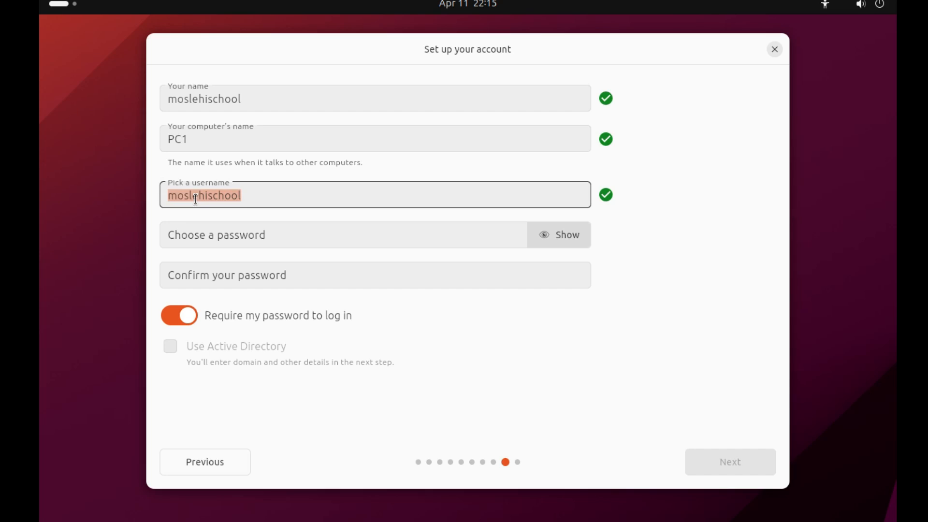
click(208, 237)
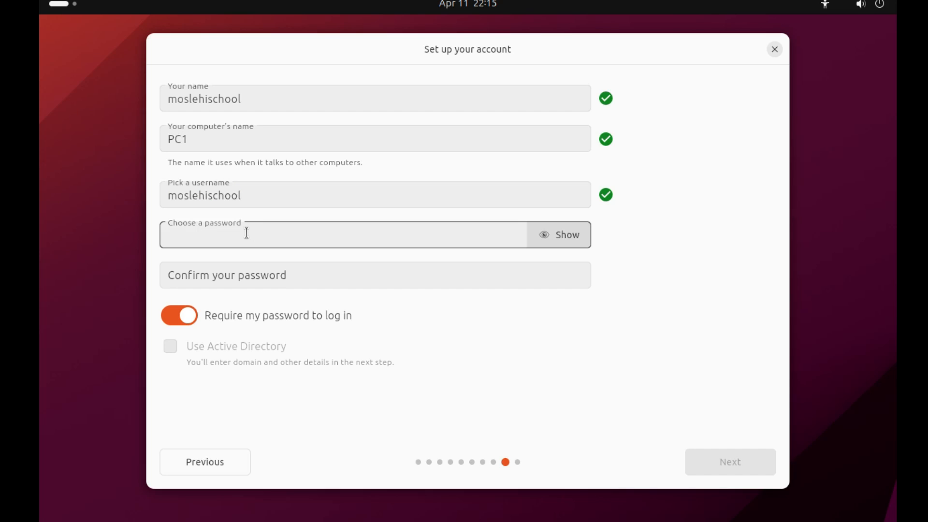
text(•••••)
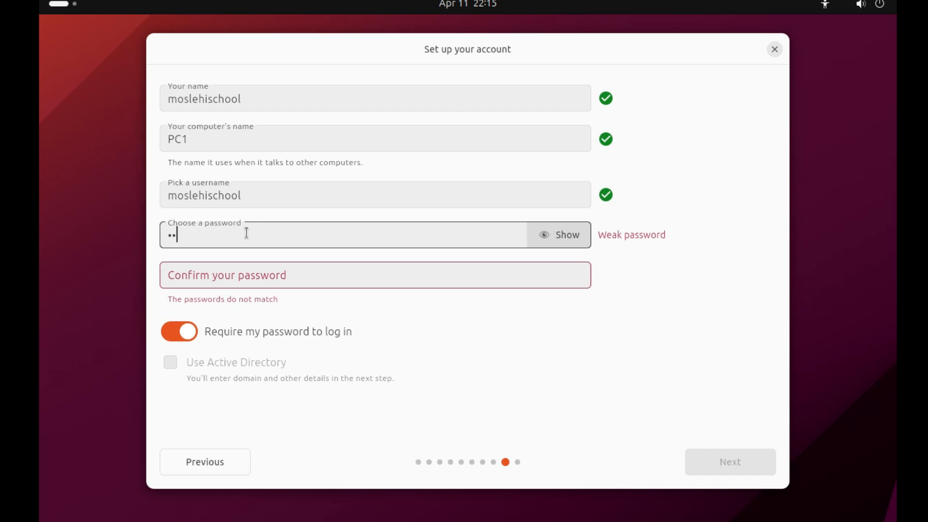
text(••••)
key(Tab)
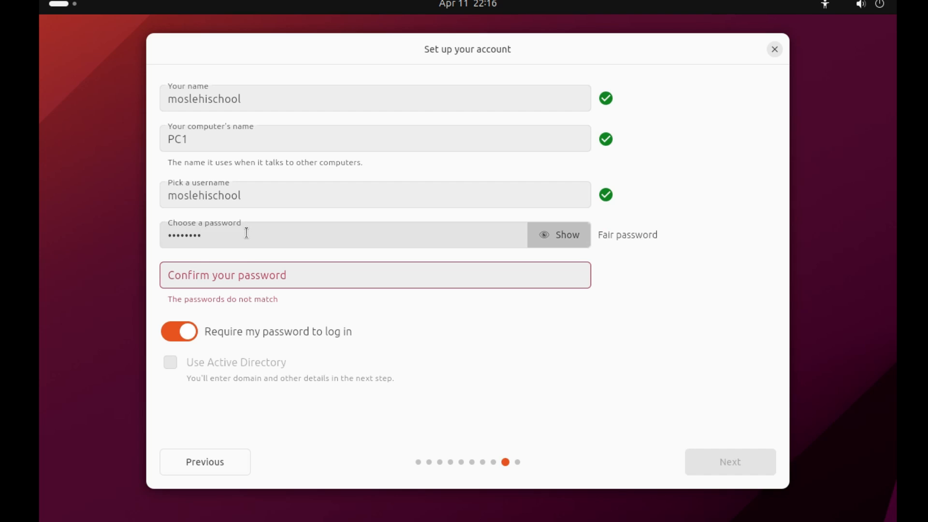
key(Tab)
text(•••••••••)
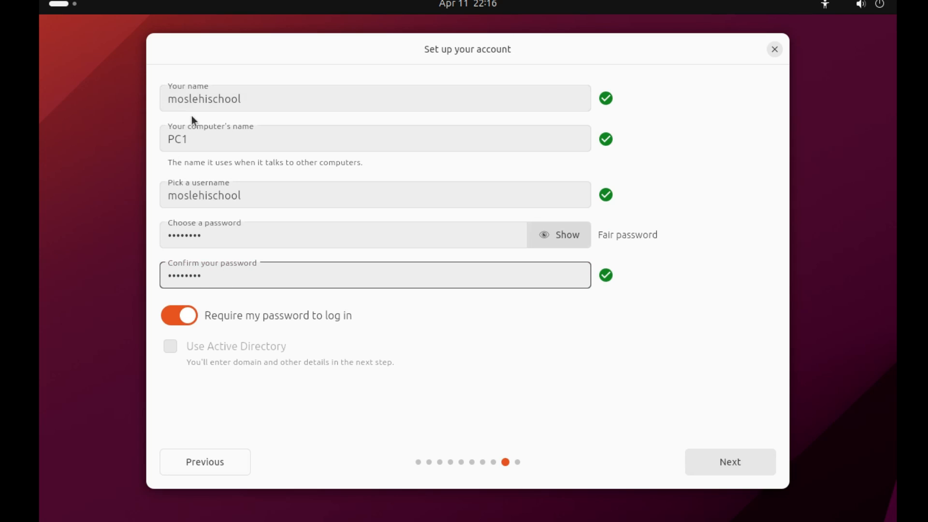
double_click(233, 196)
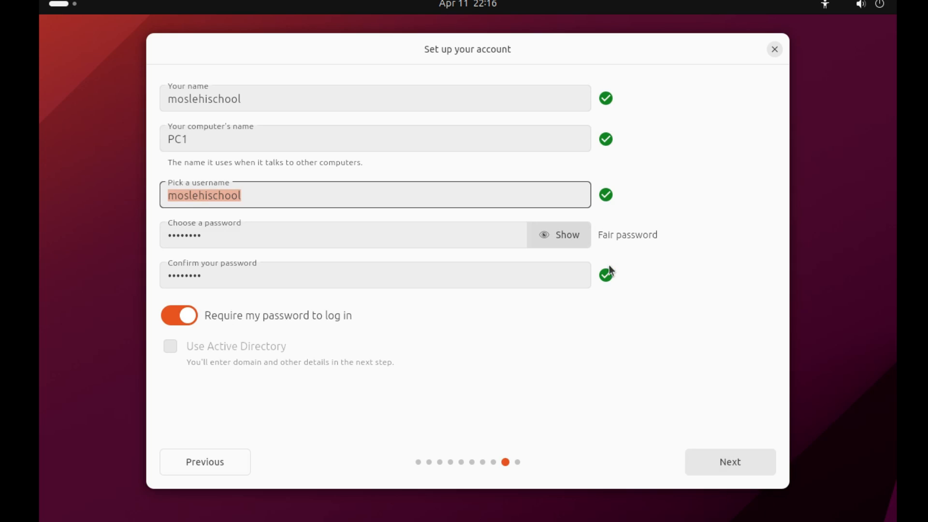
click(741, 466)
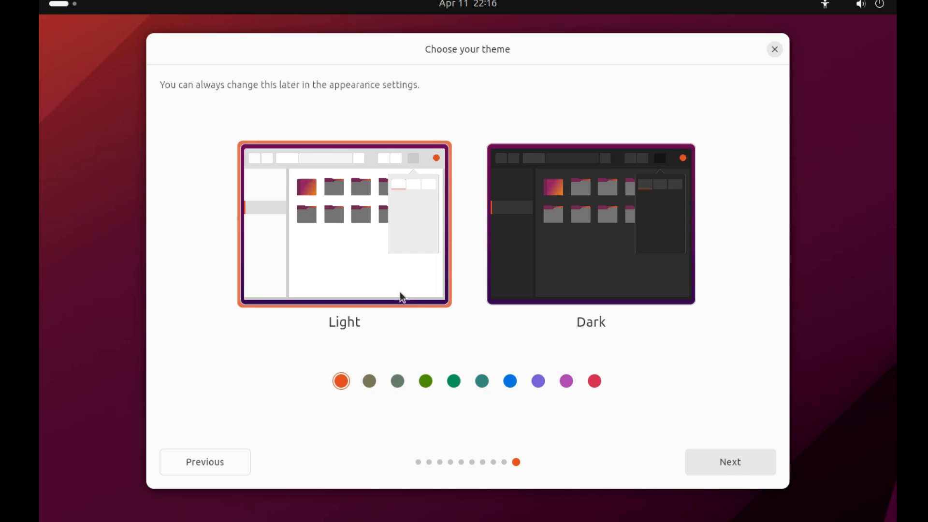
Continue with the Light theme and orange accent, and confirm removal of the installation medium to boot the new system.
click(738, 462)
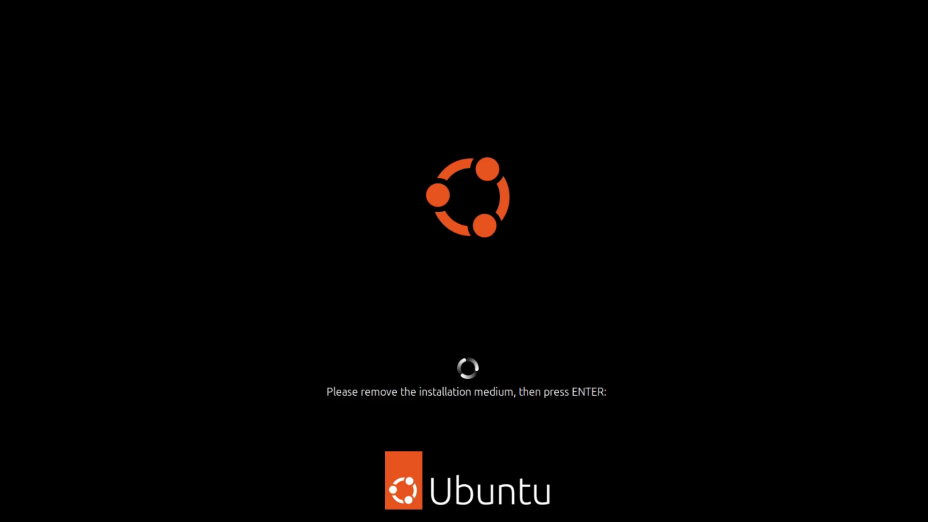
key(Return)
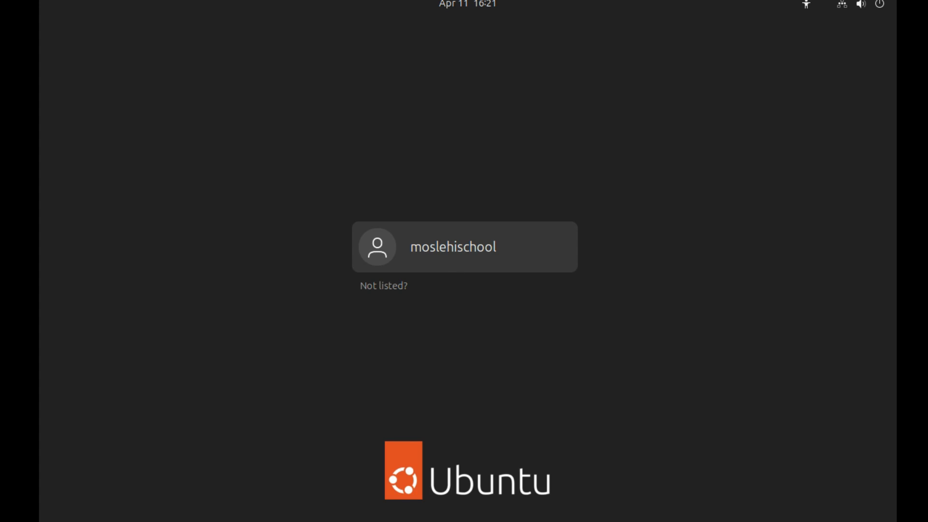
Log in to the newly created user account by entering the account password.
click(465, 248)
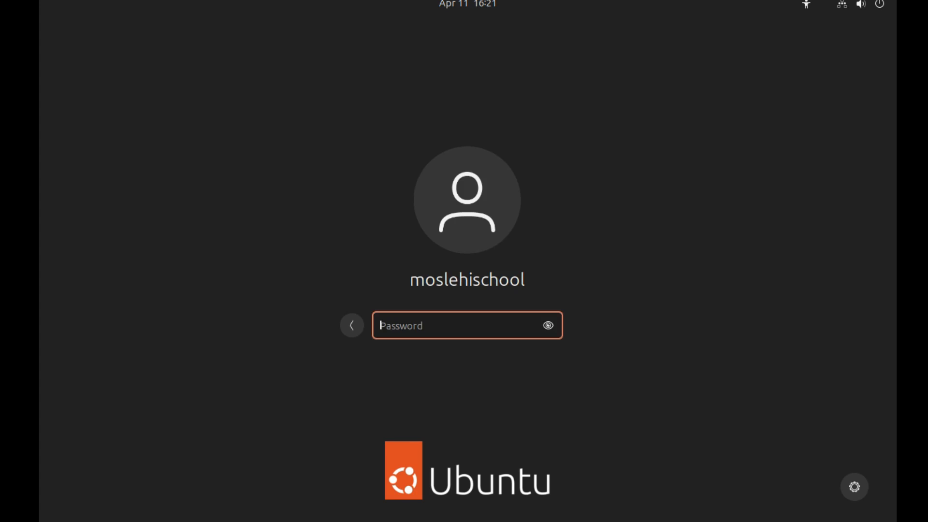
text(*)
key(Return)
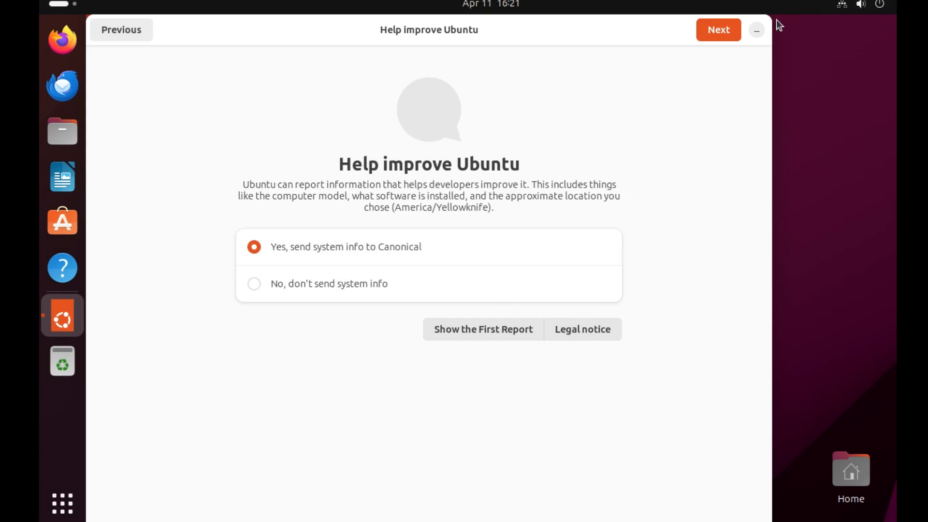
Agree to send system info to Canonical and finish the Ubuntu welcome setup.
click(723, 30)
click(723, 30)
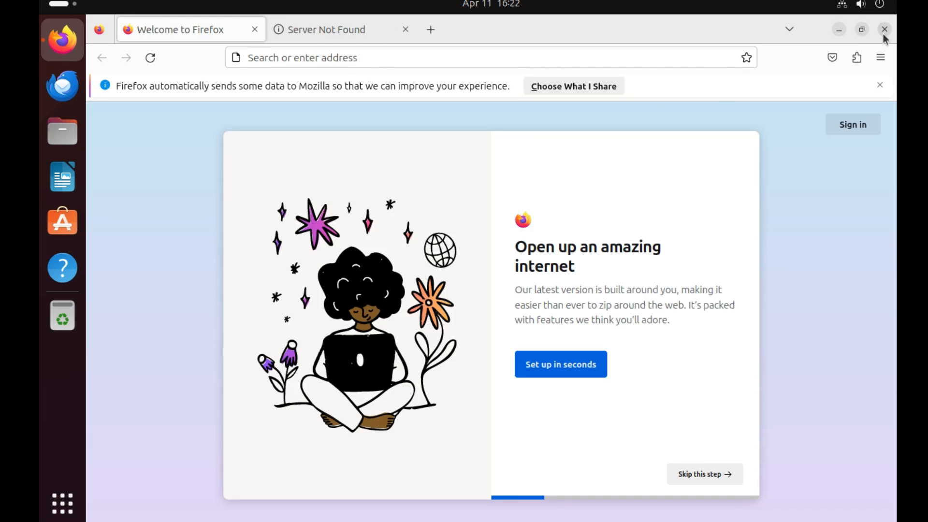
Minimize the Firefox window and open the Home folder, placing its window near the middle of the desktop.
click(839, 30)
click(852, 488)
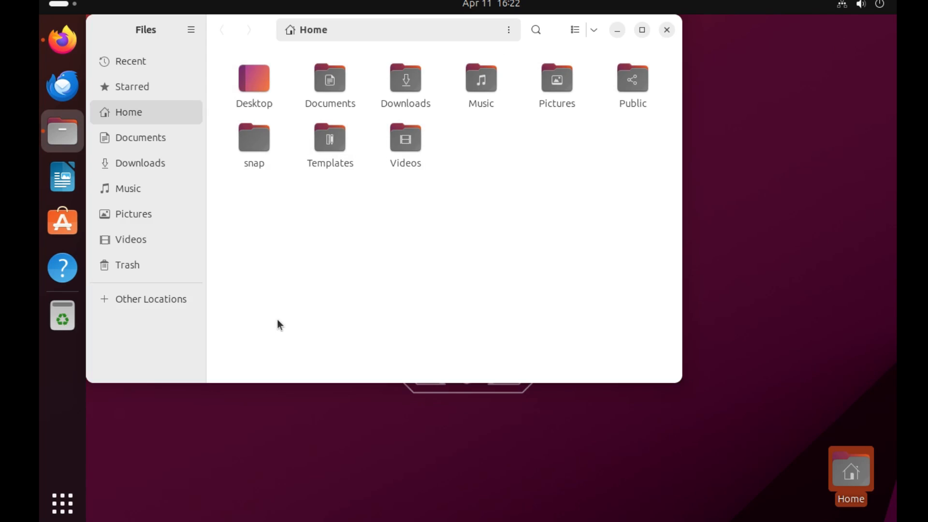
drag(268, 37, 392, 106)
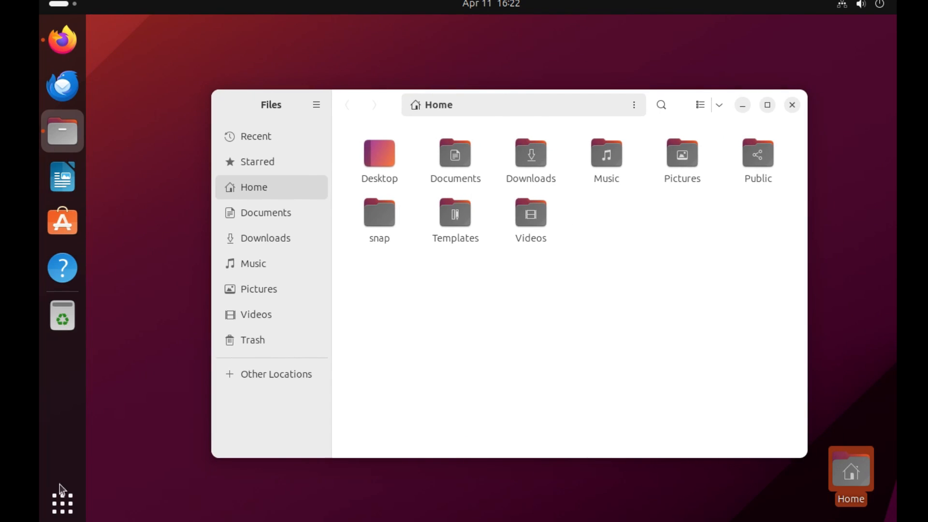
Open Calculator from the installed applications, move its window toward the middle of the desktop, and minimize the Files window.
click(65, 502)
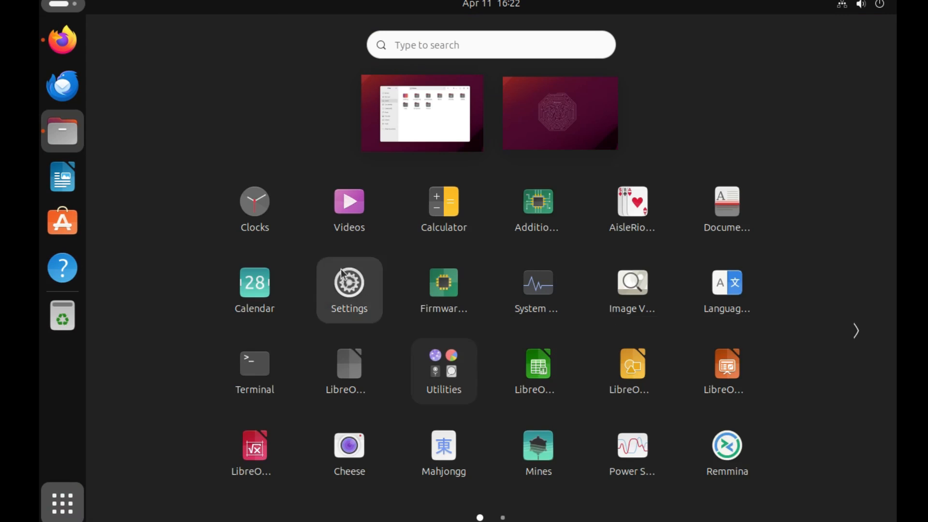
click(435, 222)
drag(163, 34, 363, 72)
click(745, 103)
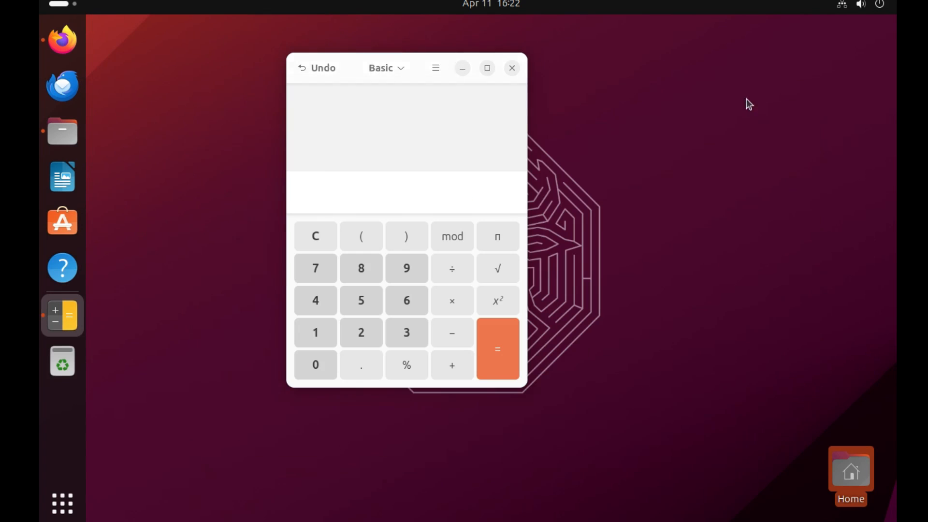